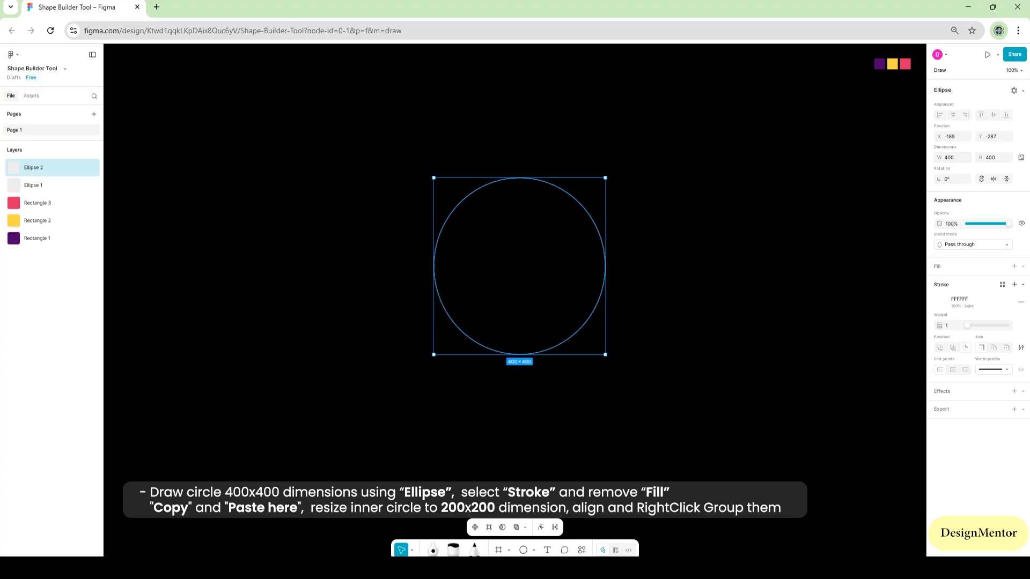
Resize the copied circle to 200 × 200 and centre it inside the 400 × 400 circle
click(951, 157)
text(200)
key(Tab)
text(200)
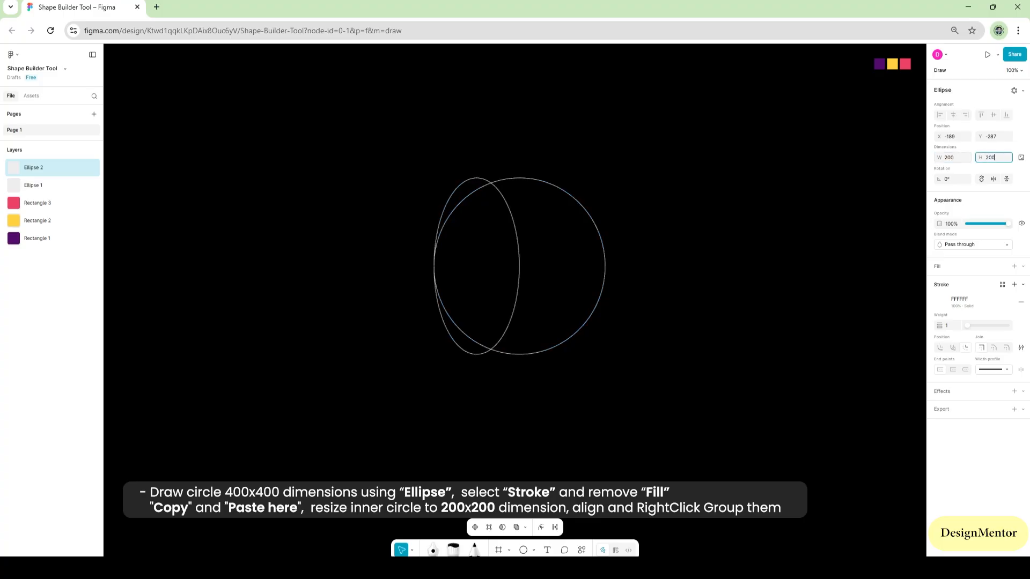
key(Return)
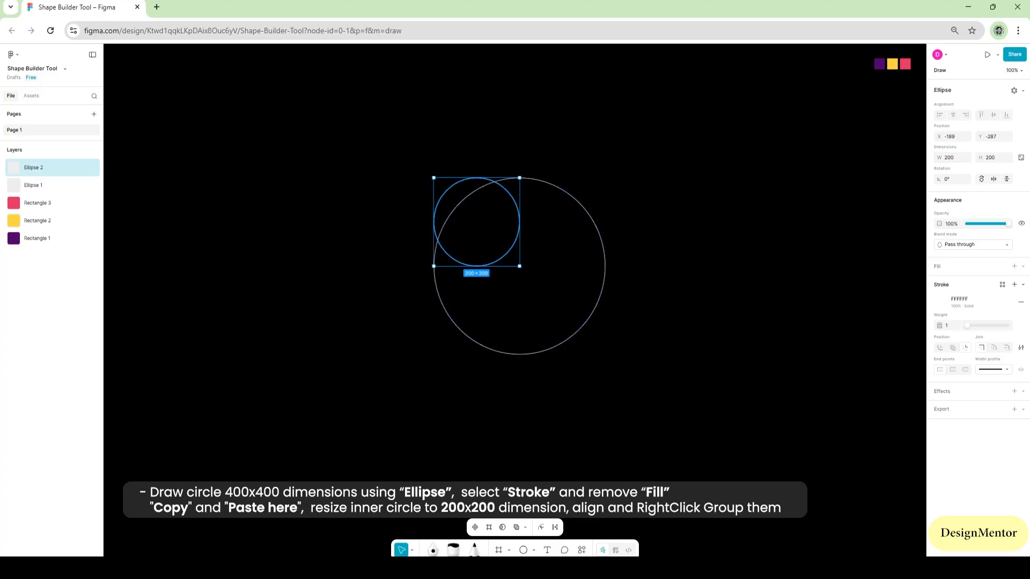
drag(477, 221, 519, 266)
Group the two concentric circles
drag(405, 140, 483, 231)
right_click(566, 249)
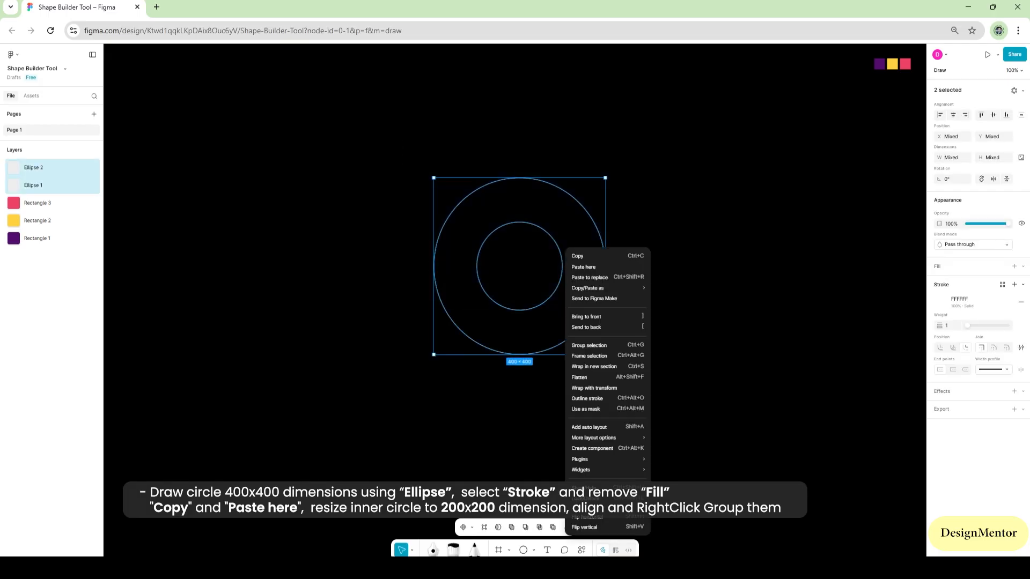
click(589, 345)
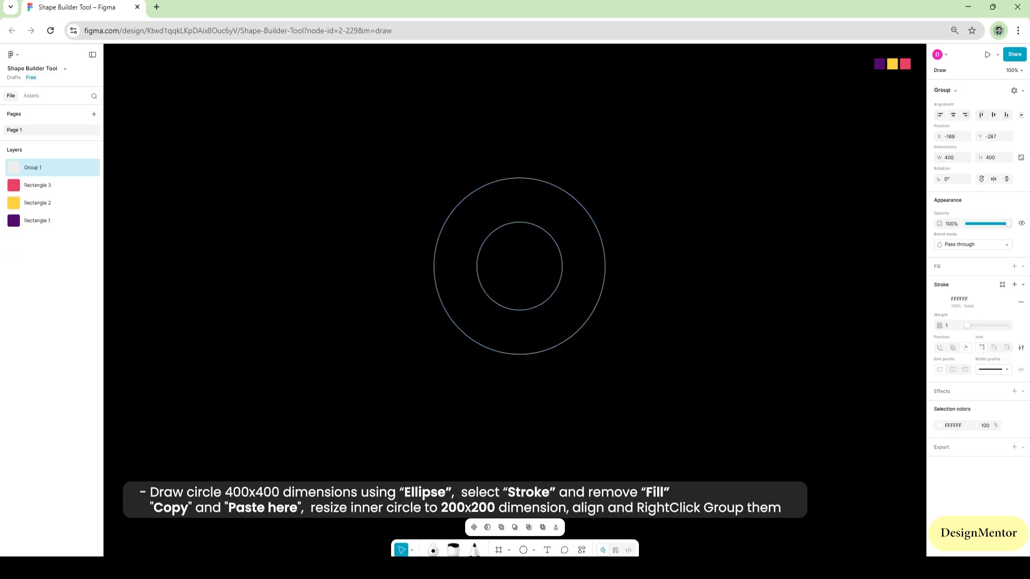
key(Escape)
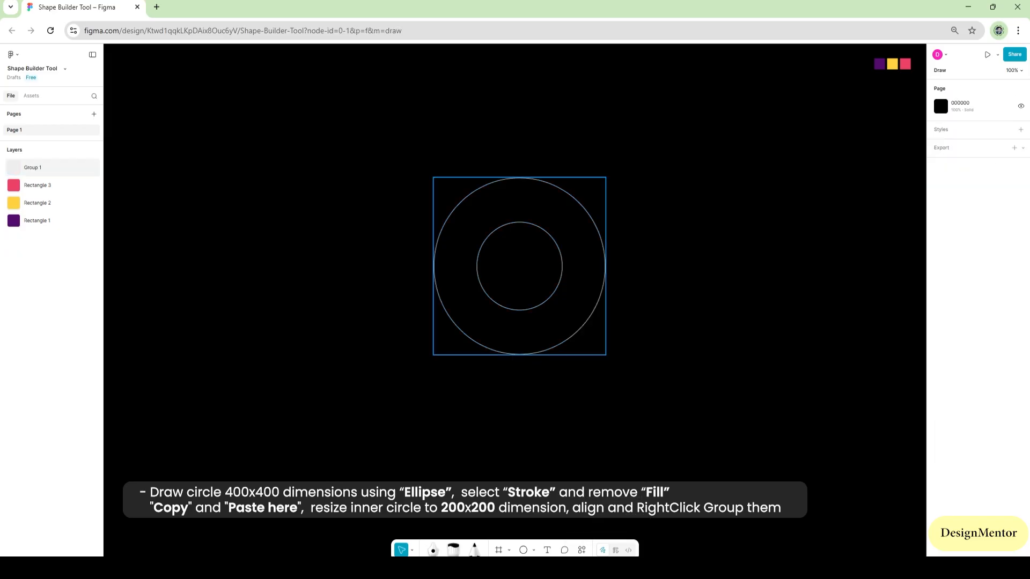
Move the circle group straight up the canvas to Y -547
click(581, 328)
key(shift+Up)
key(shift+Up)
key(shift+Up)
key(shift+Up)
key(shift+Up)
key(shift+Up)
key(shift+Up)
key(shift+Up)
key(shift+Up)
key(shift+Up)
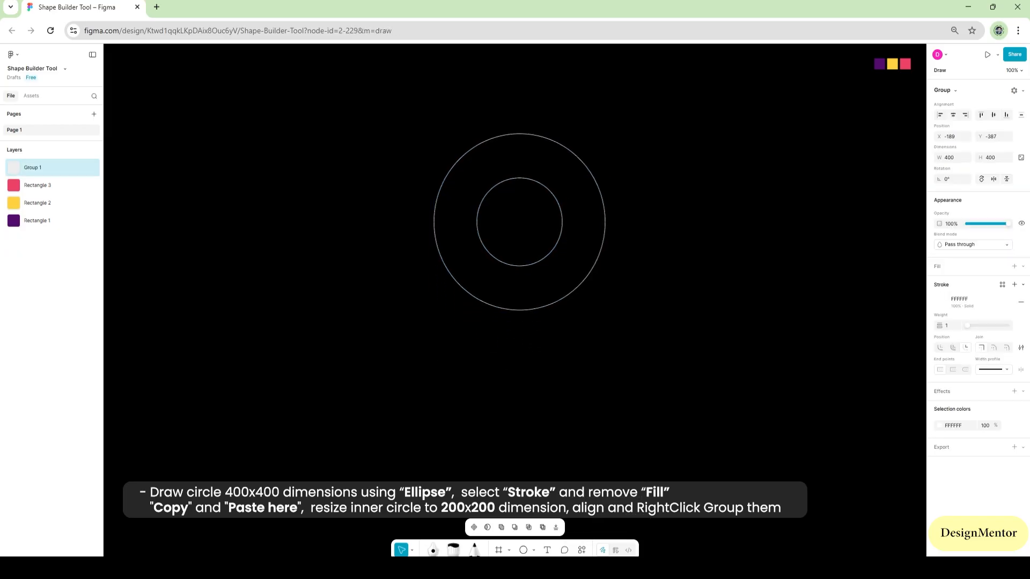
key(shift+Up)
key(shift+Up)
key(shift+Up)
key(shift+Up)
key(shift+Up)
key(shift+Up)
key(shift+Up)
key(shift+Up)
key(shift+Up)
key(shift+Up)
key(shift+Up)
key(shift+Up)
key(shift+Up)
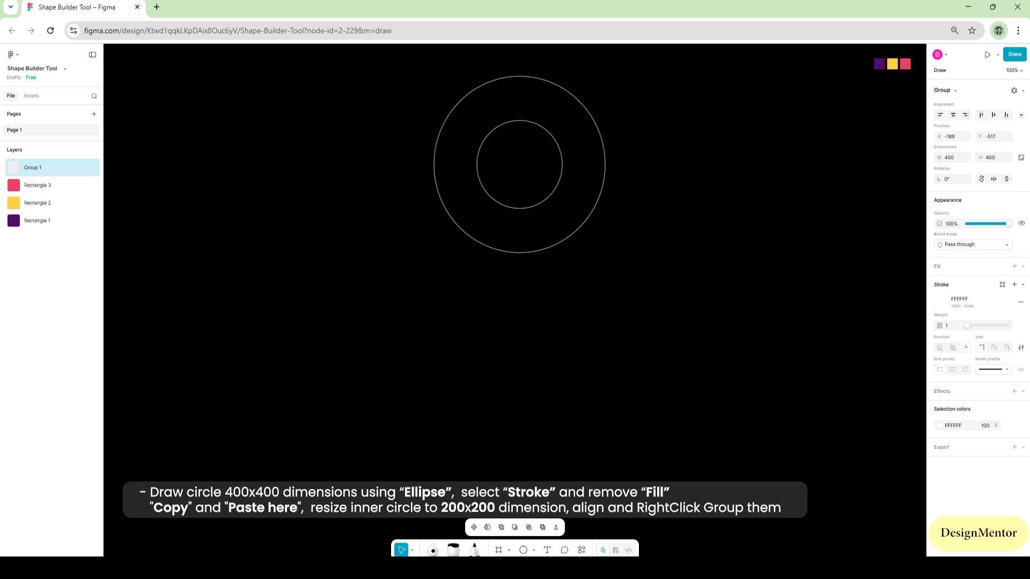
key(shift+Up)
key(shift+Up)
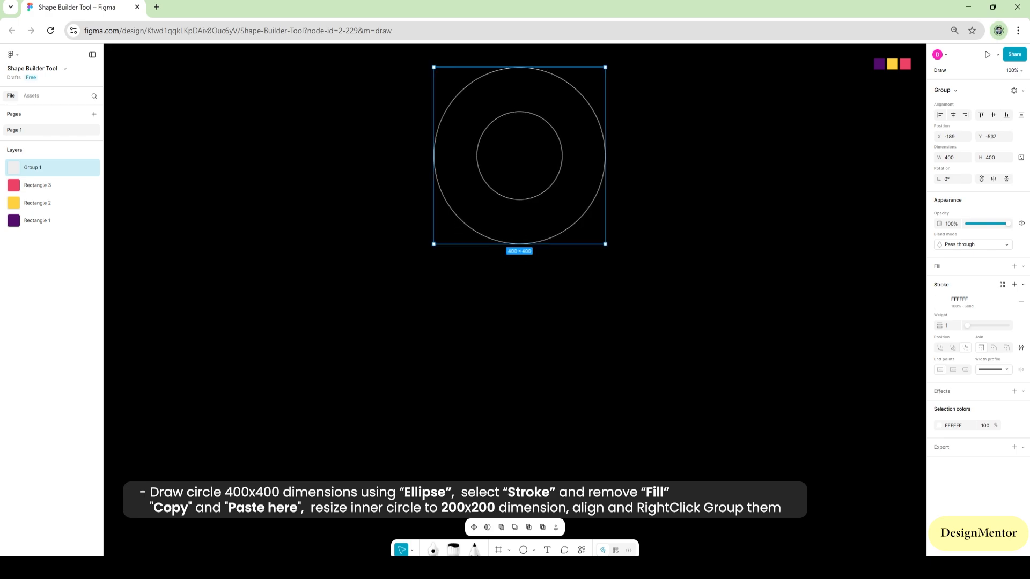
key(shift+Up)
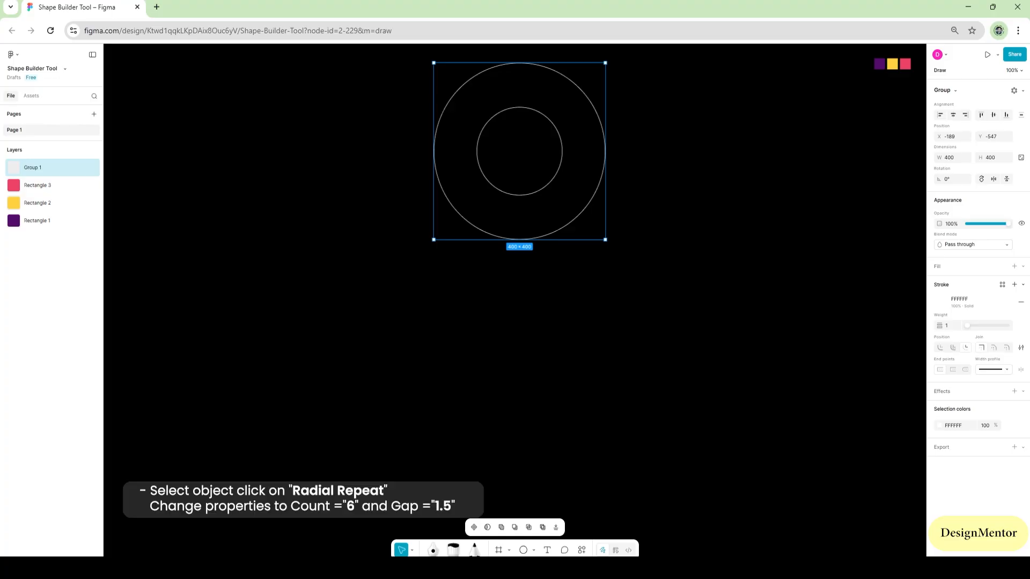
Apply a radial repeat to the circle group with a count of 6 and a gap of 1.5 units
click(1014, 90)
click(959, 110)
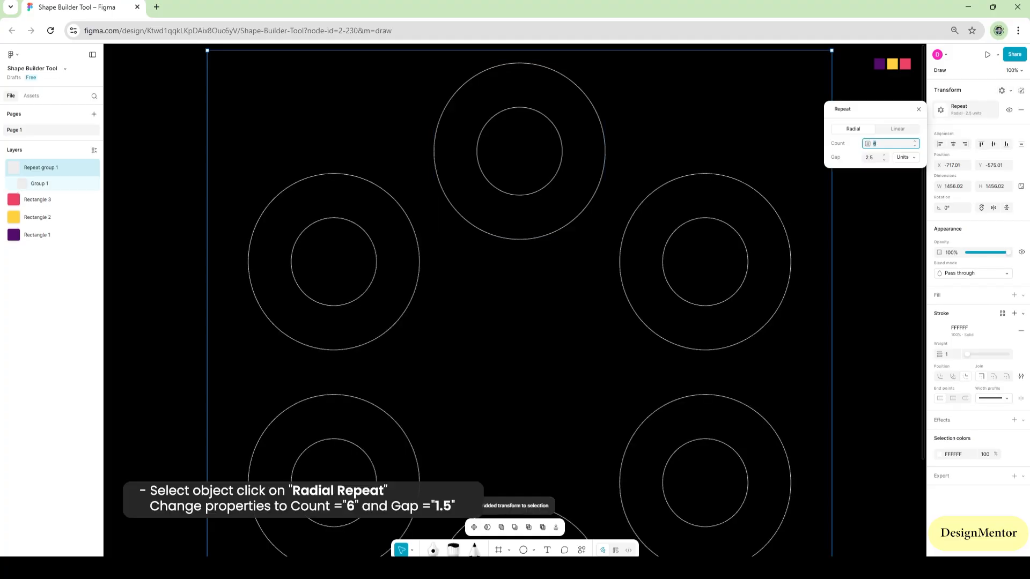
key(Tab)
text(1.5)
key(Return)
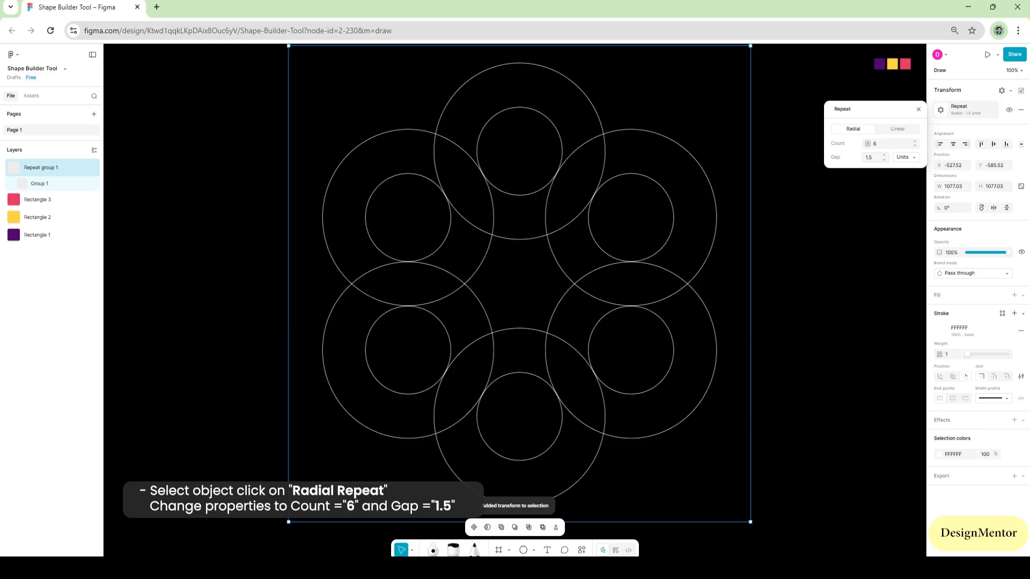
click(919, 109)
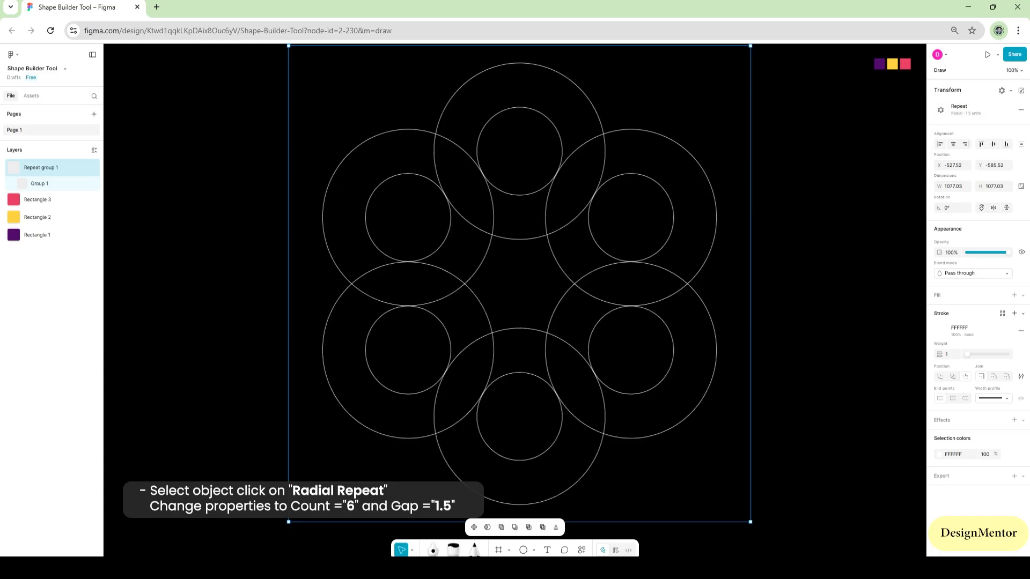
key(Escape)
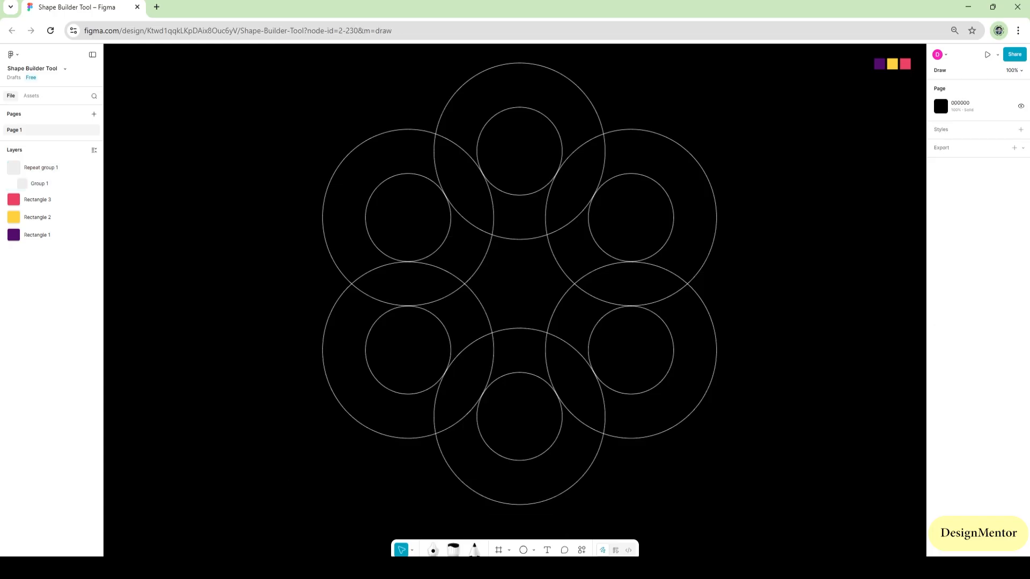
Flatten the radial repeat group into a single vector
drag(331, 103, 719, 376)
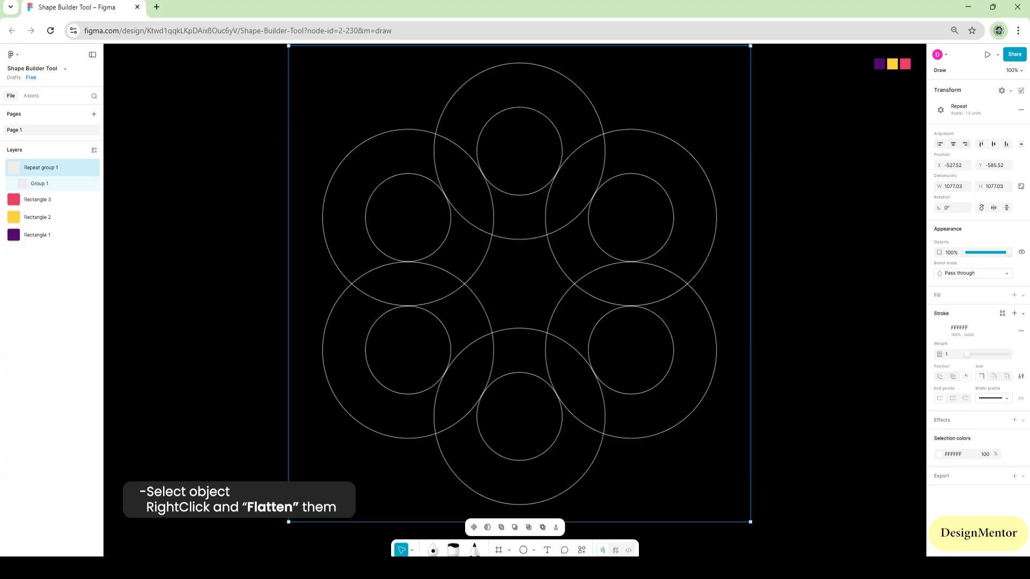
right_click(555, 180)
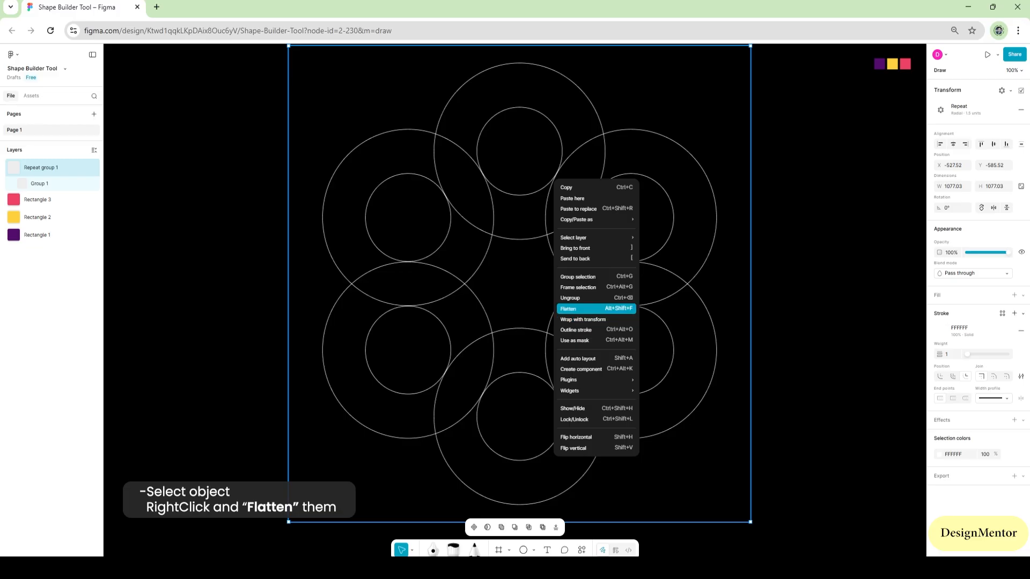
click(570, 309)
Build separate shapes from the overlapping regions of the six rings with the Shape Builder, then leave vector editing
key(m)
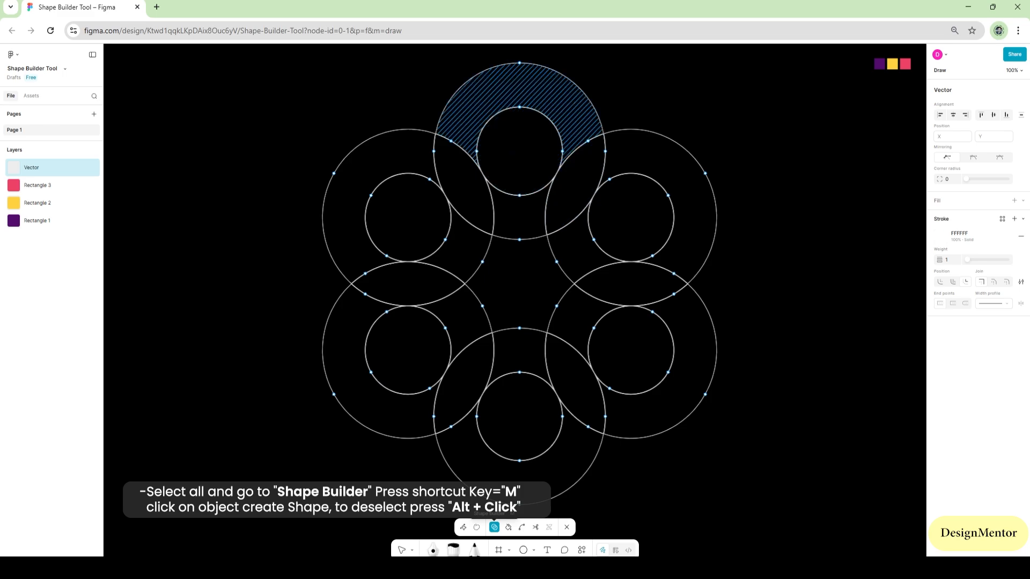
click(523, 86)
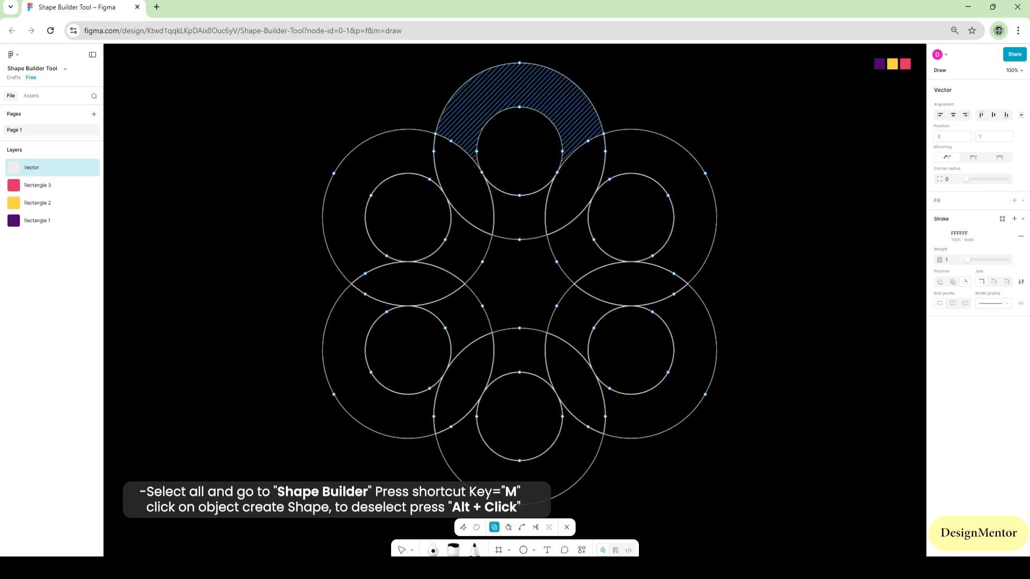
click(576, 184)
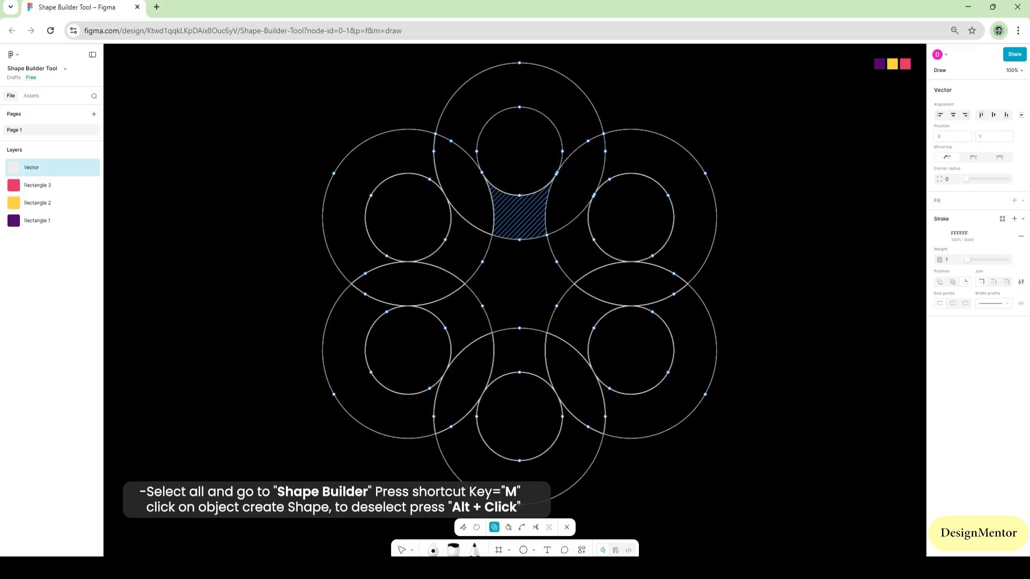
click(519, 218)
click(465, 185)
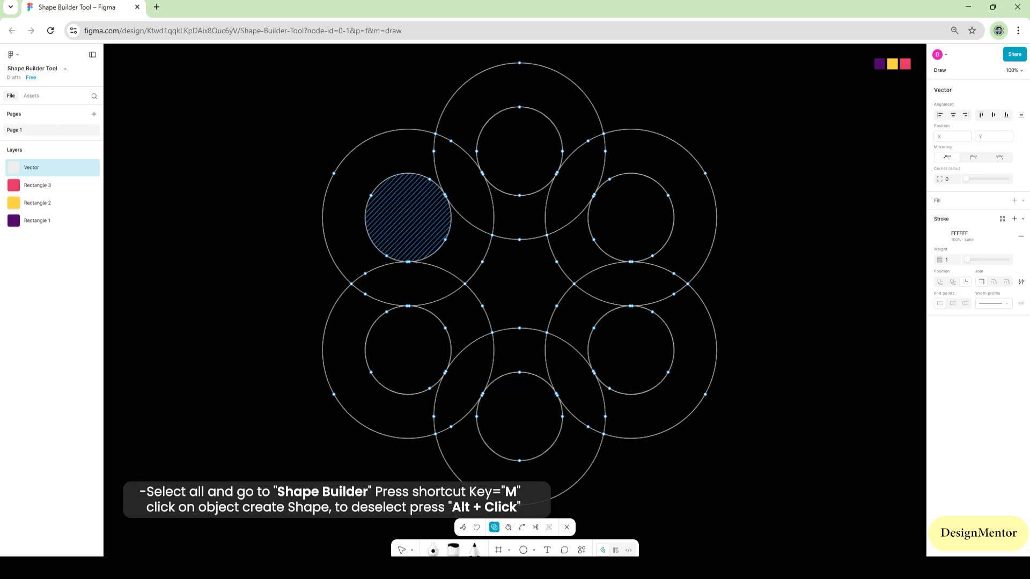
key(v)
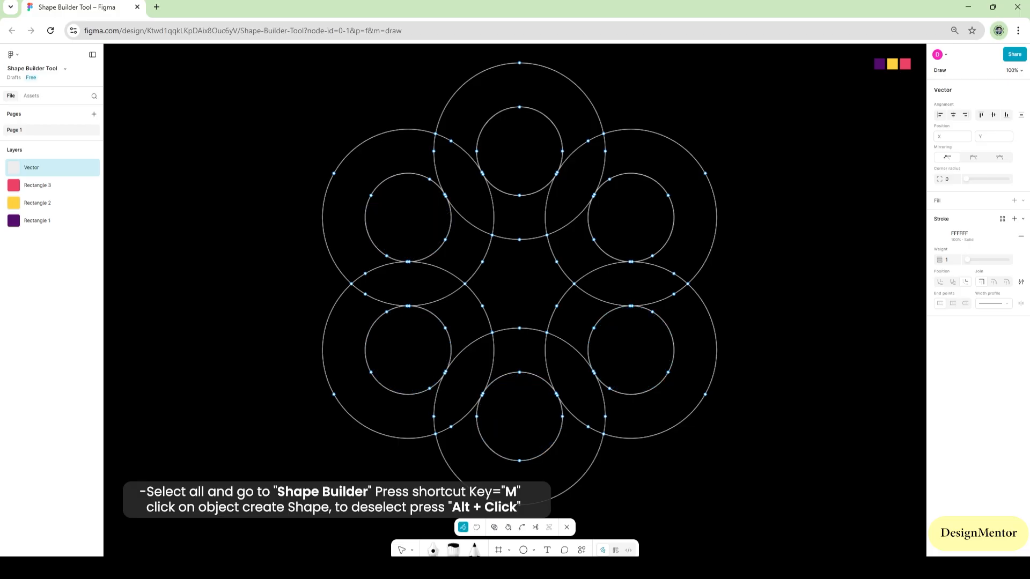
key(Escape)
key(Escape)
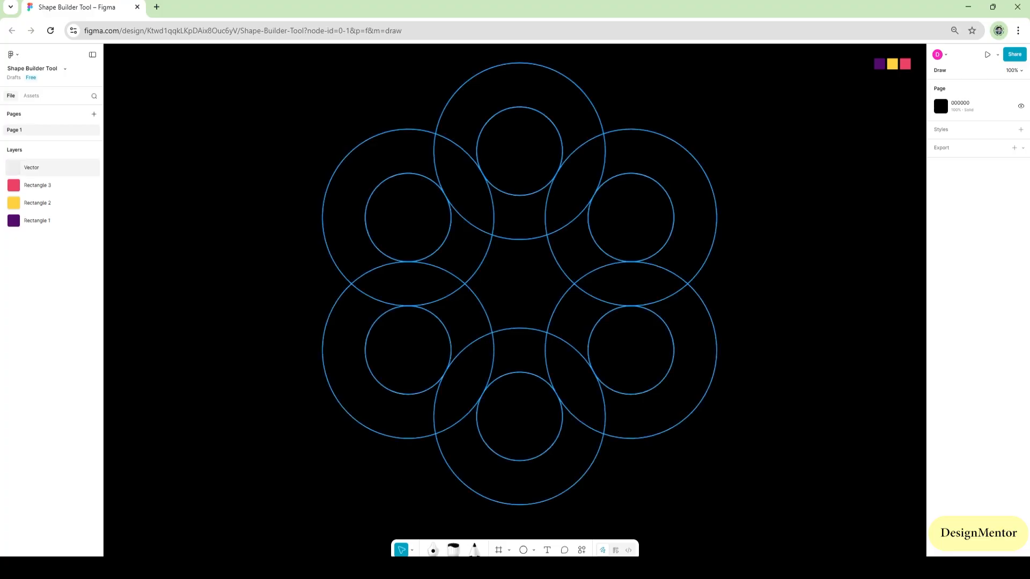
Split the ring vector into individual vectors and collapse the layer list
click(597, 110)
right_click(598, 110)
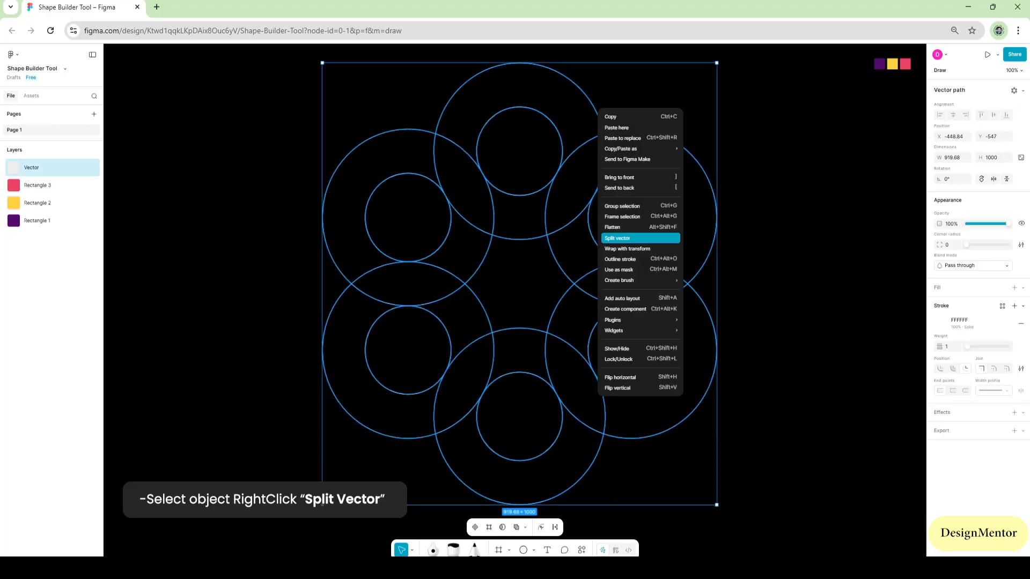
click(617, 238)
click(764, 242)
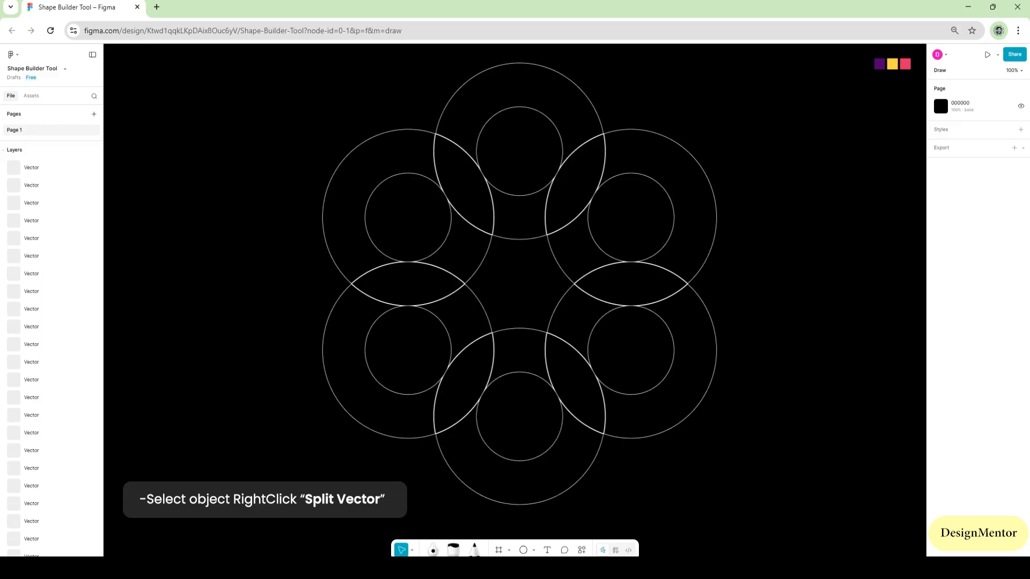
click(14, 150)
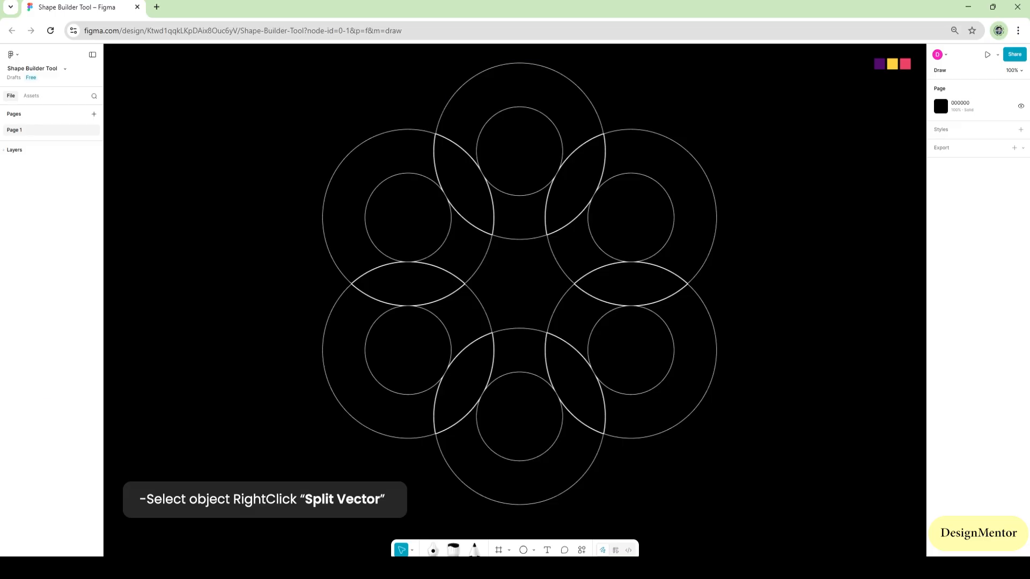
Give all the split ring shapes a D9D9D9 fill and remove their stroke
click(519, 85)
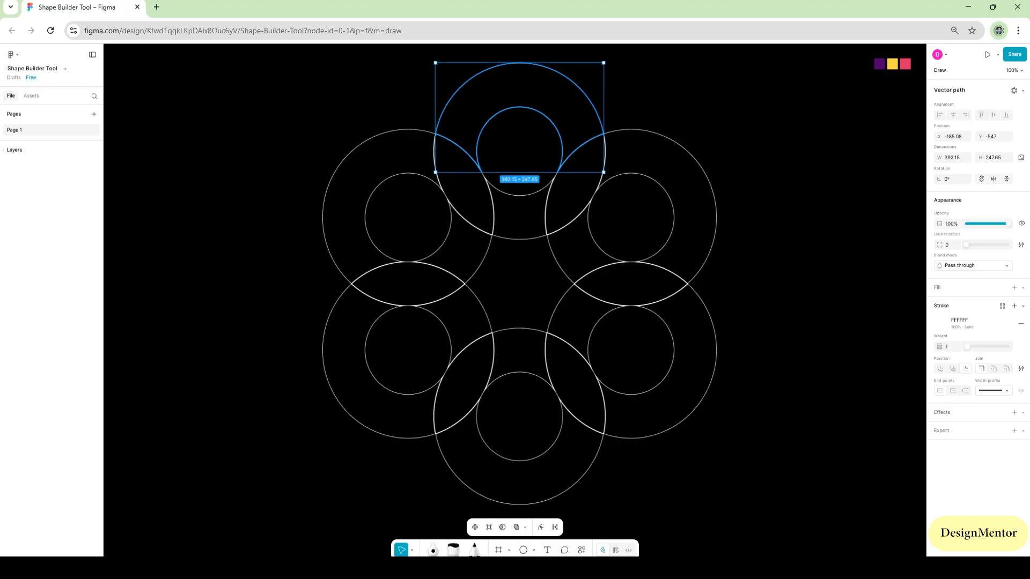
key(Escape)
drag(359, 95, 799, 441)
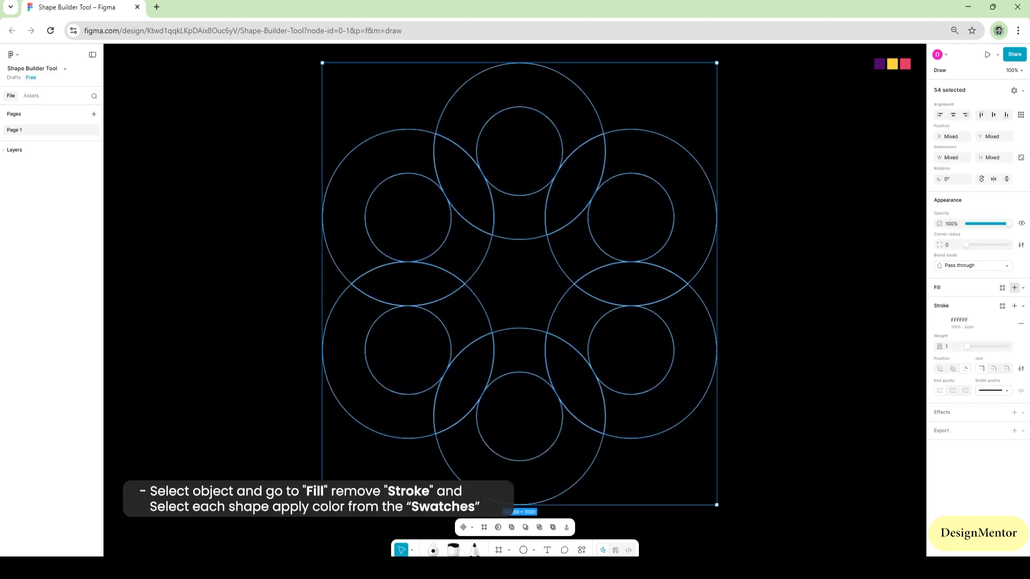
click(1015, 288)
click(1021, 347)
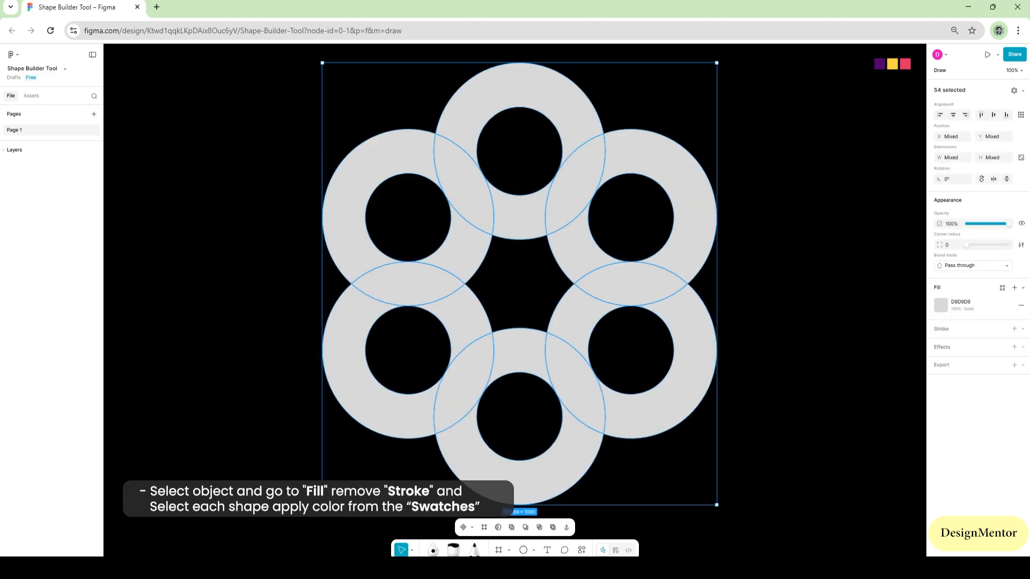
key(Escape)
Fill the top ring's outer arc and the upper-right ring's inner segment with the purple swatch colour 540D6E
click(520, 86)
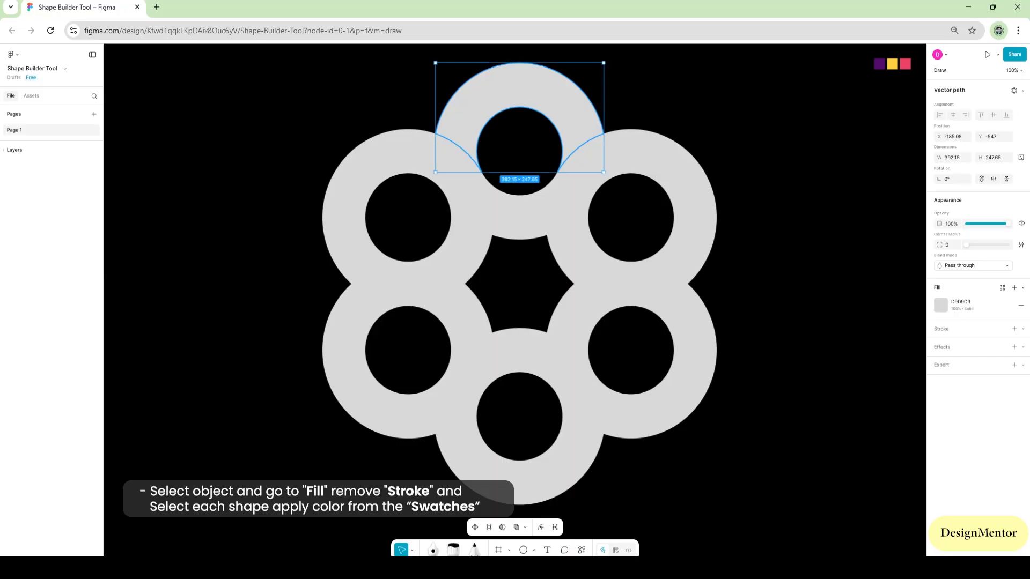
key(i)
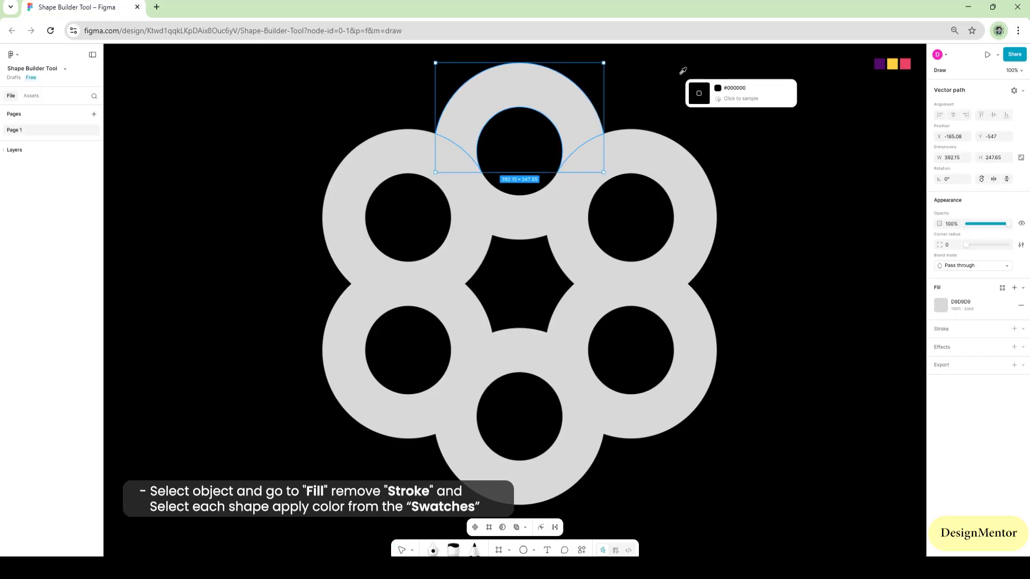
click(880, 62)
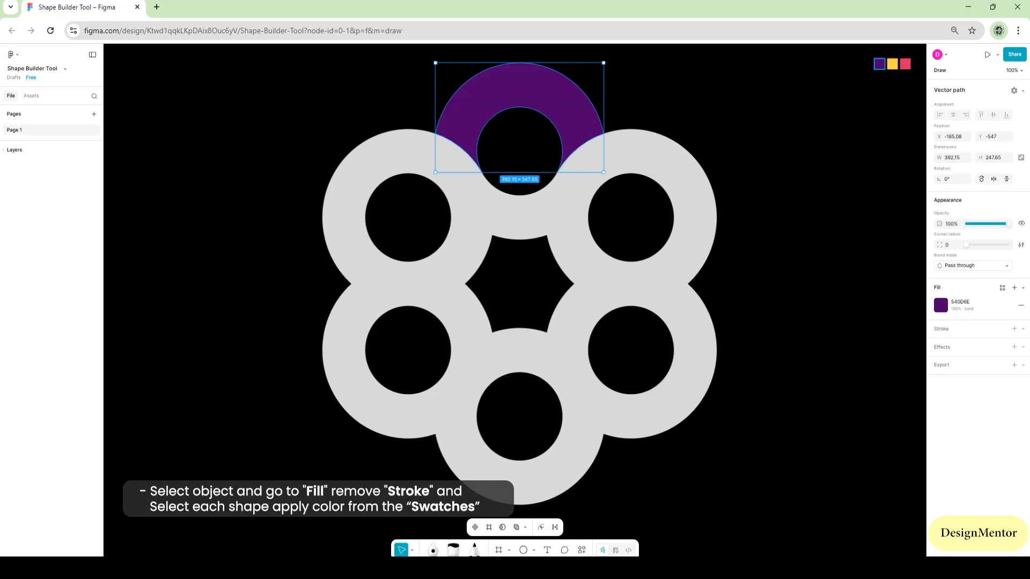
click(566, 244)
key(i)
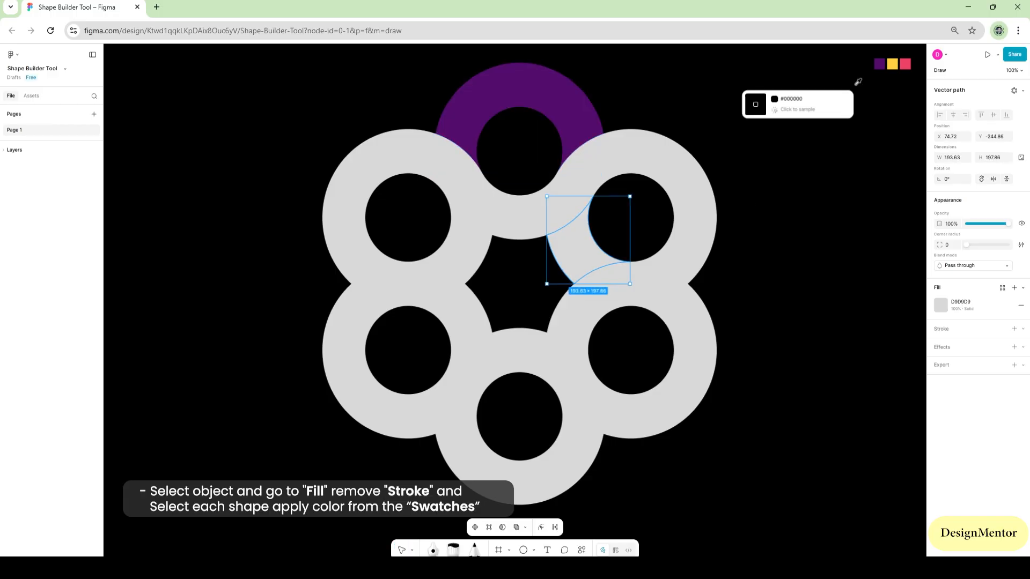
click(880, 62)
Fill the lower-right ring's outer arc and the bottom ring's inner segment with the purple swatch colour 540D6E
click(698, 370)
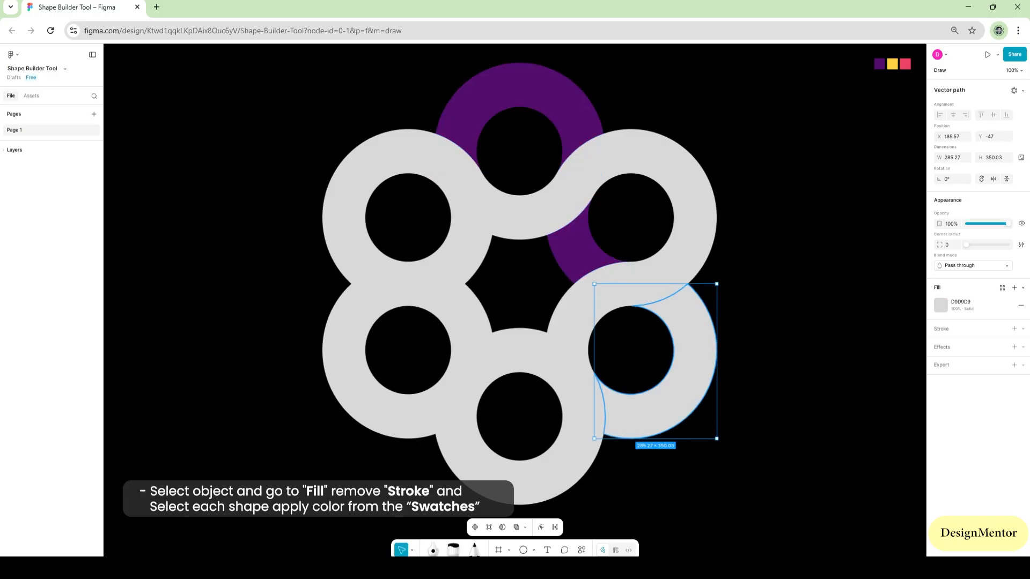
key(i)
click(880, 63)
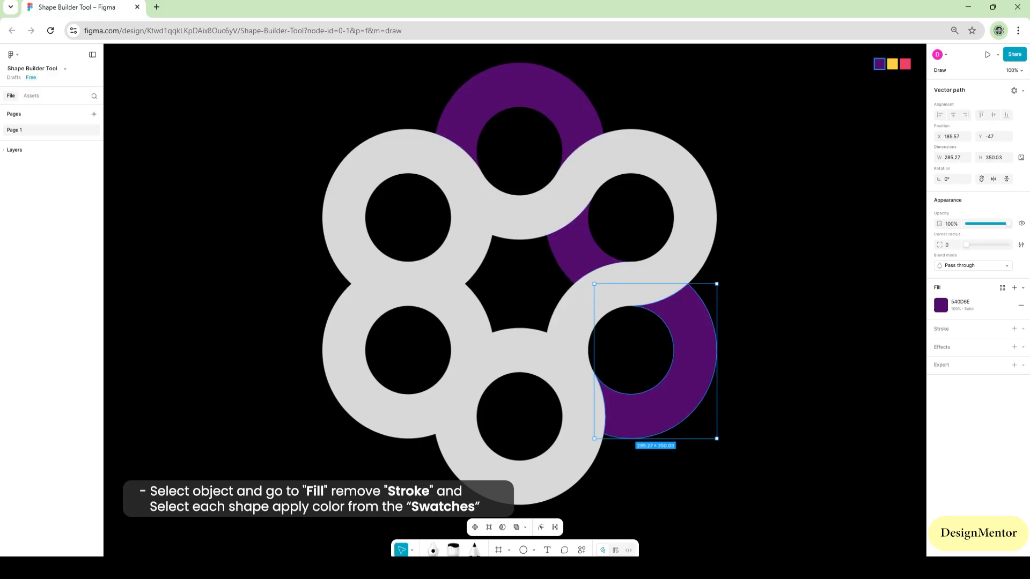
click(520, 349)
key(i)
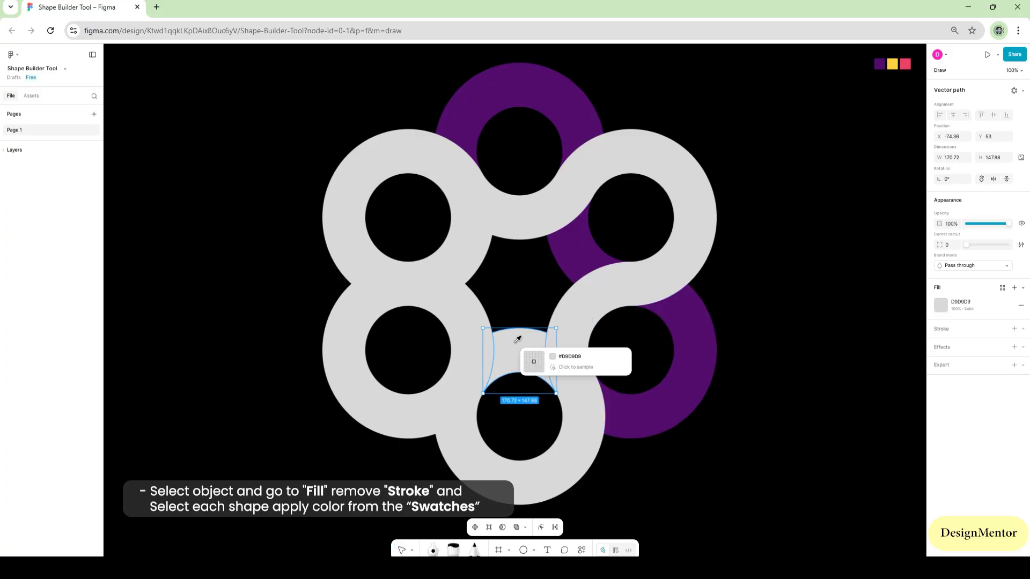
click(575, 249)
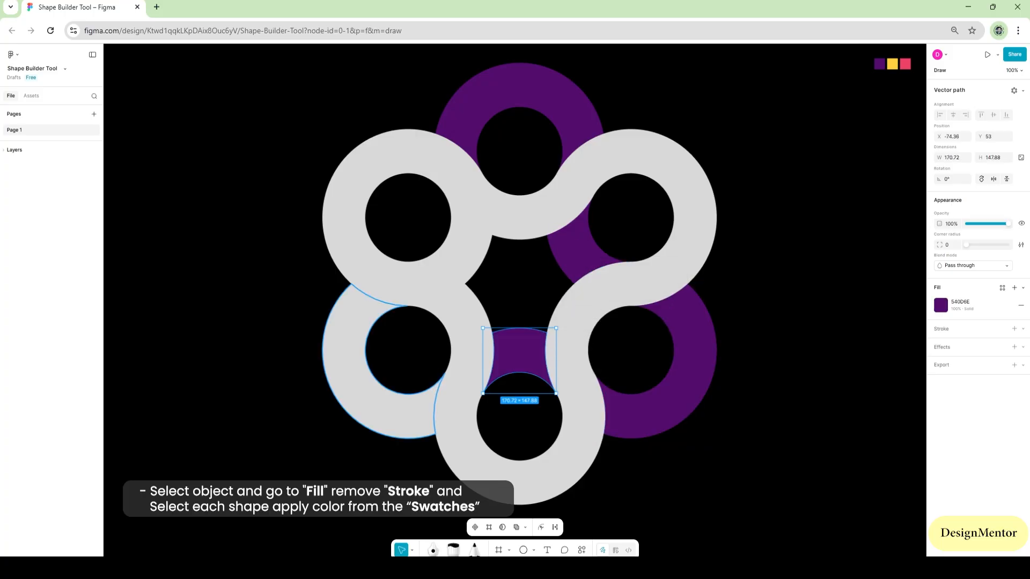
Fill the lower-left ring's outer arc and the upper-left ring's inner segment with the purple swatch colour 540D6E
key(i)
key(Escape)
click(386, 417)
key(i)
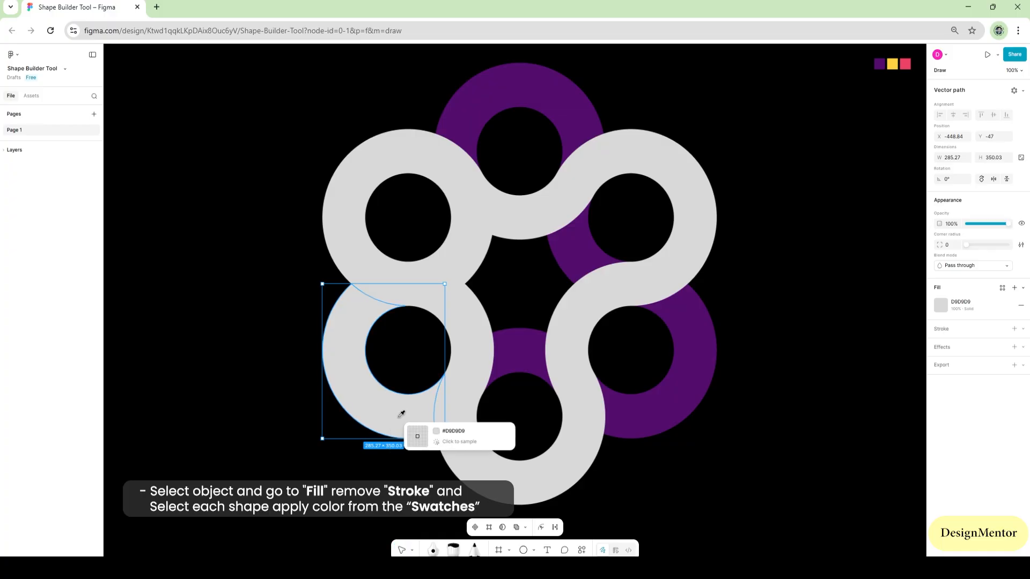
click(517, 347)
key(Escape)
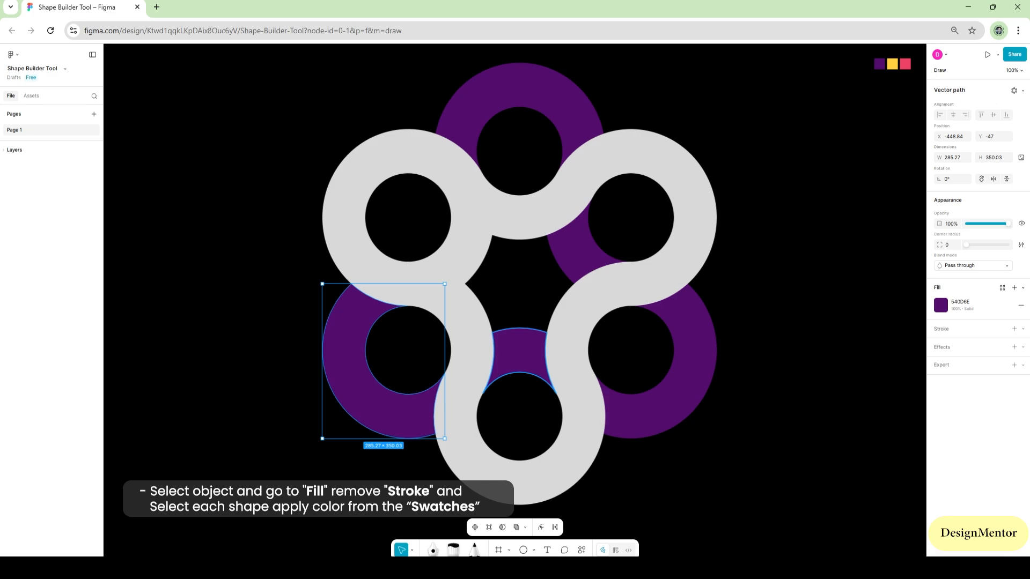
click(463, 245)
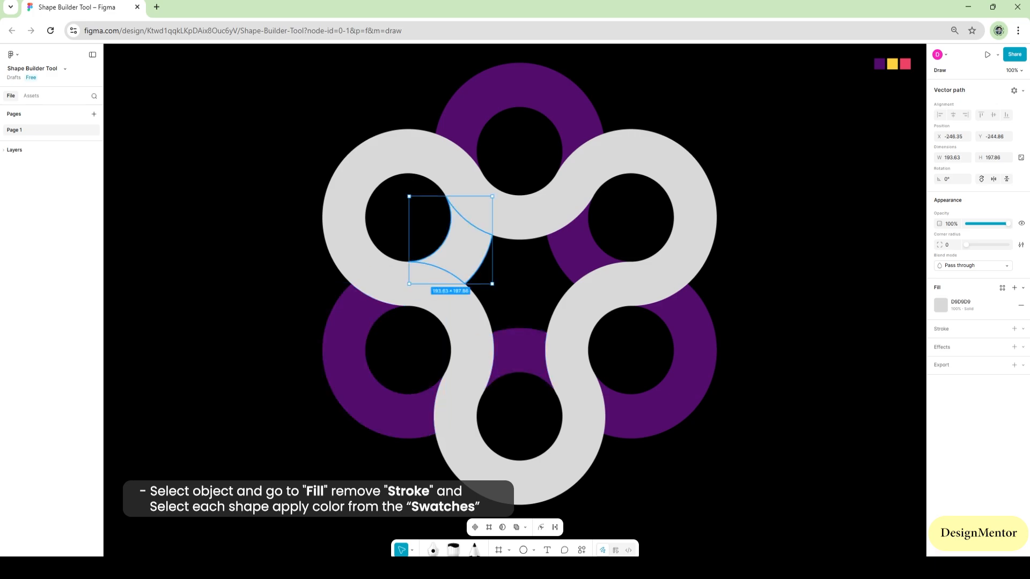
key(i)
click(485, 83)
key(Escape)
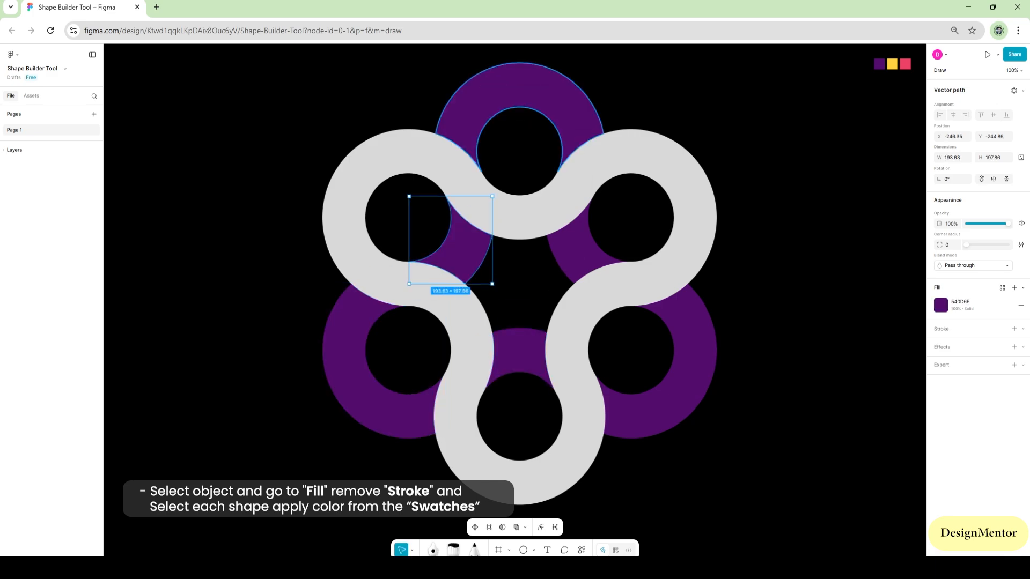
key(Escape)
Fill the upper-left ring's outer arc and the top ring's inner segment with the yellow swatch colour FFD23F
click(403, 152)
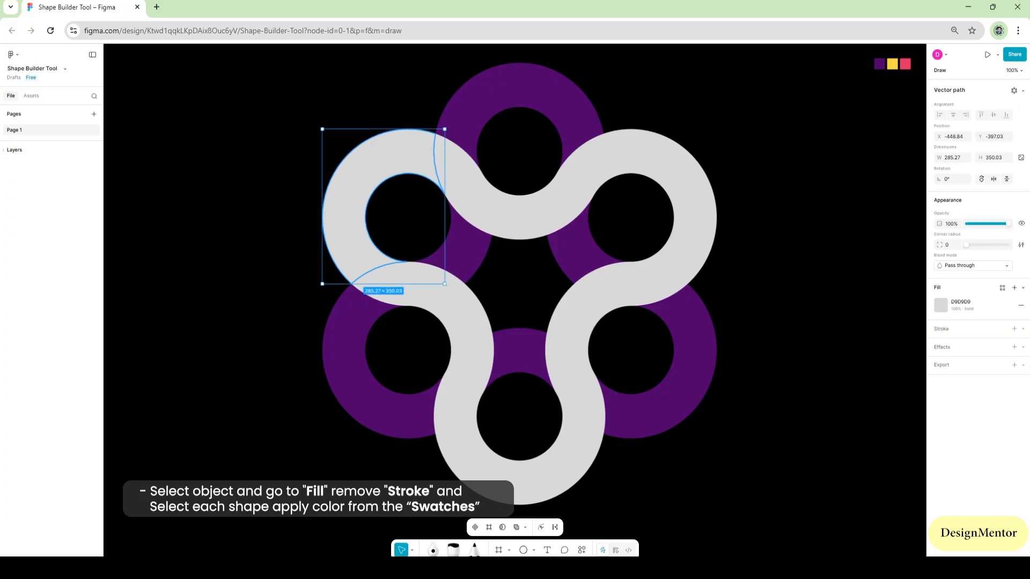
key(i)
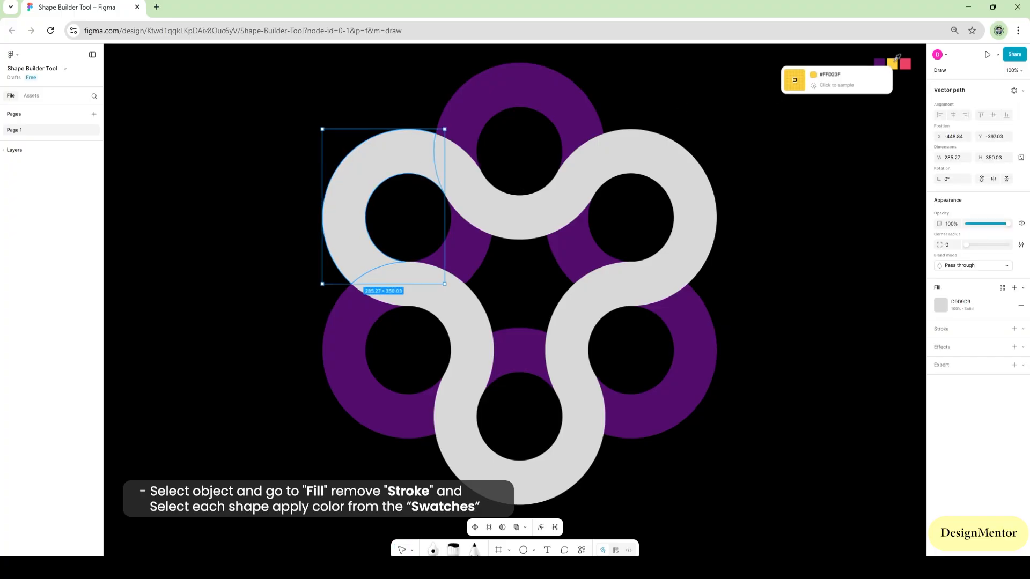
click(893, 64)
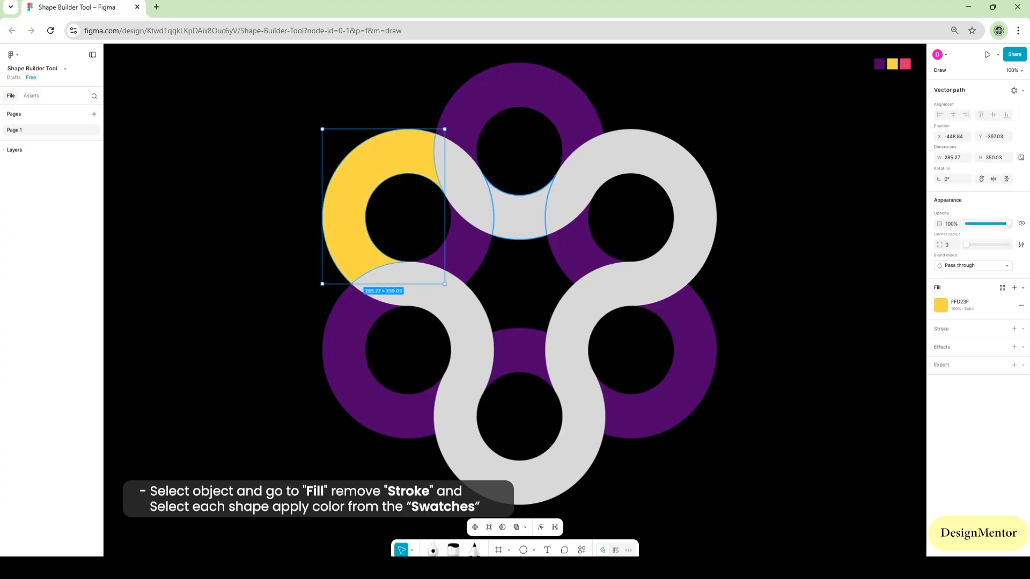
click(519, 217)
key(i)
click(893, 64)
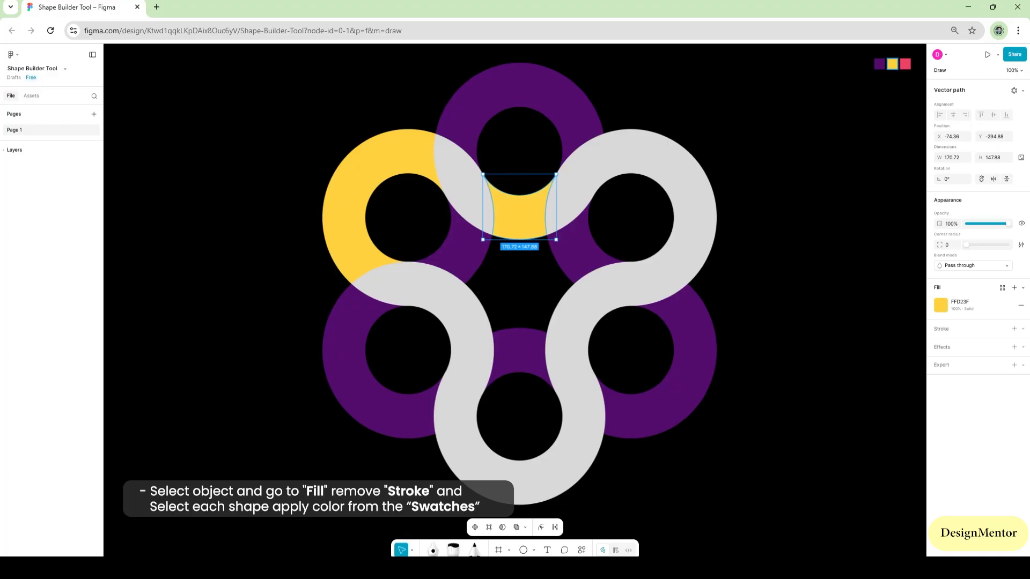
Fill the outer arcs of the upper-right ring and the bottom ring with the yellow swatch colour FFD23F
click(697, 177)
key(i)
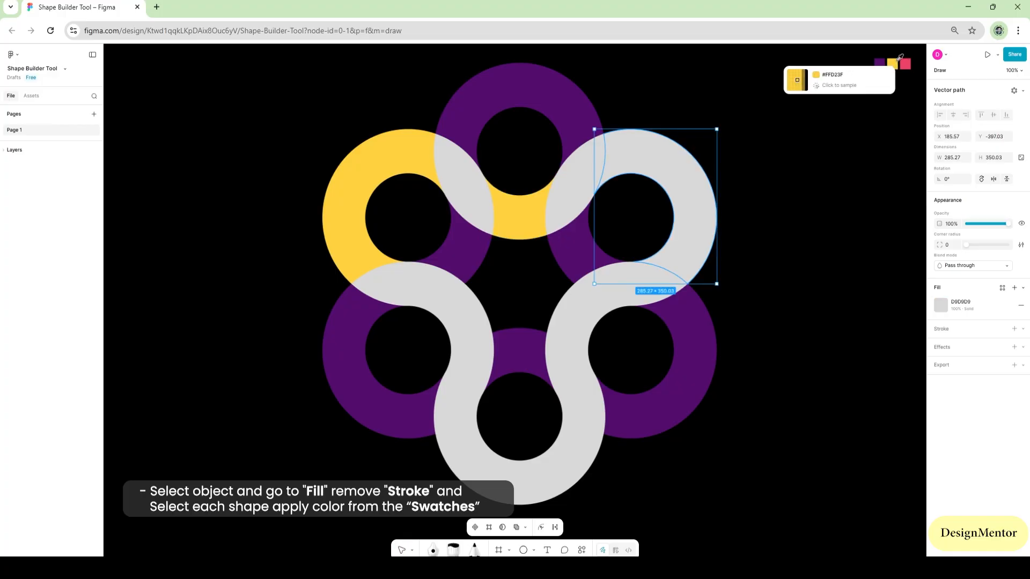
click(892, 64)
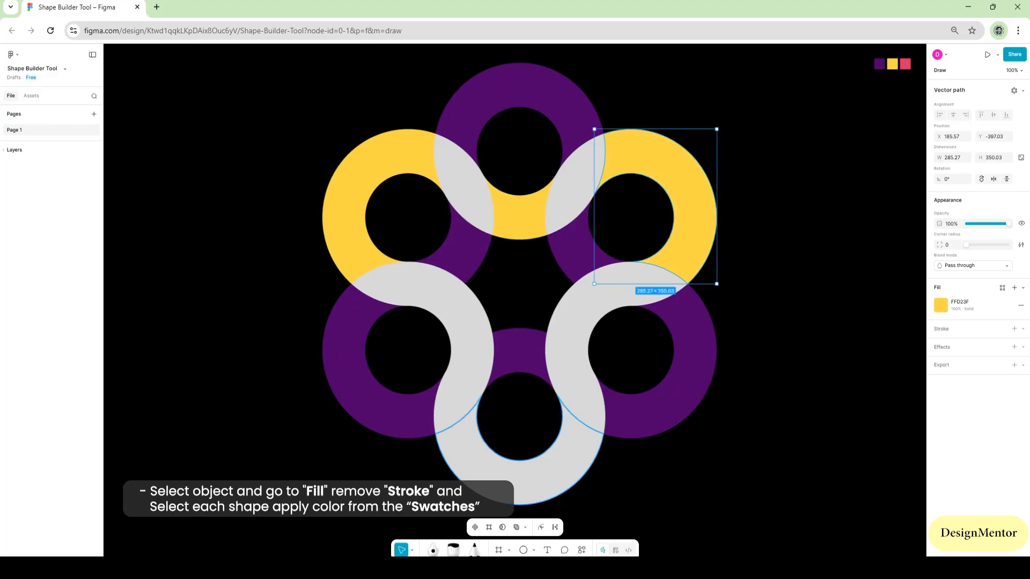
click(519, 486)
key(i)
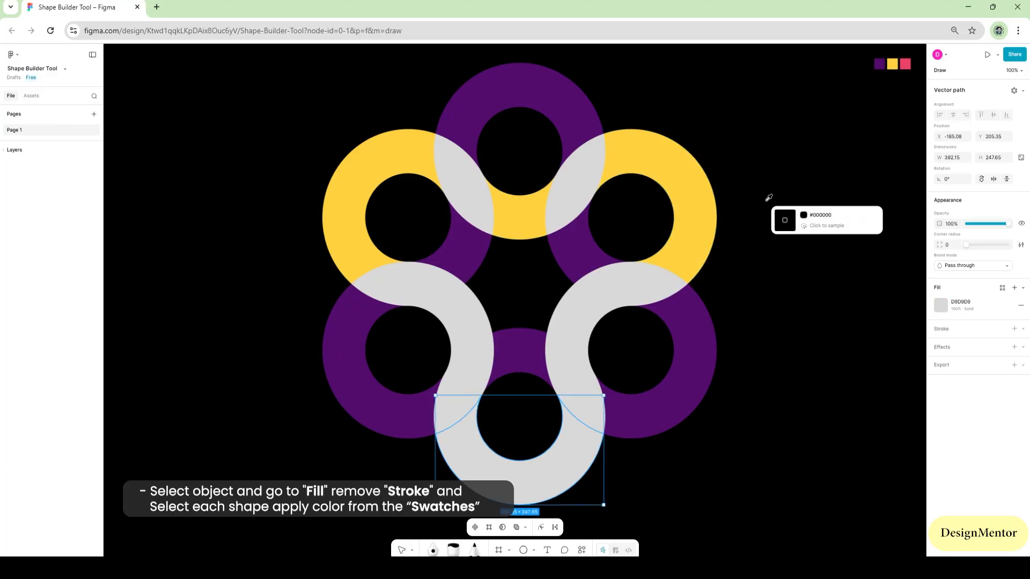
click(892, 64)
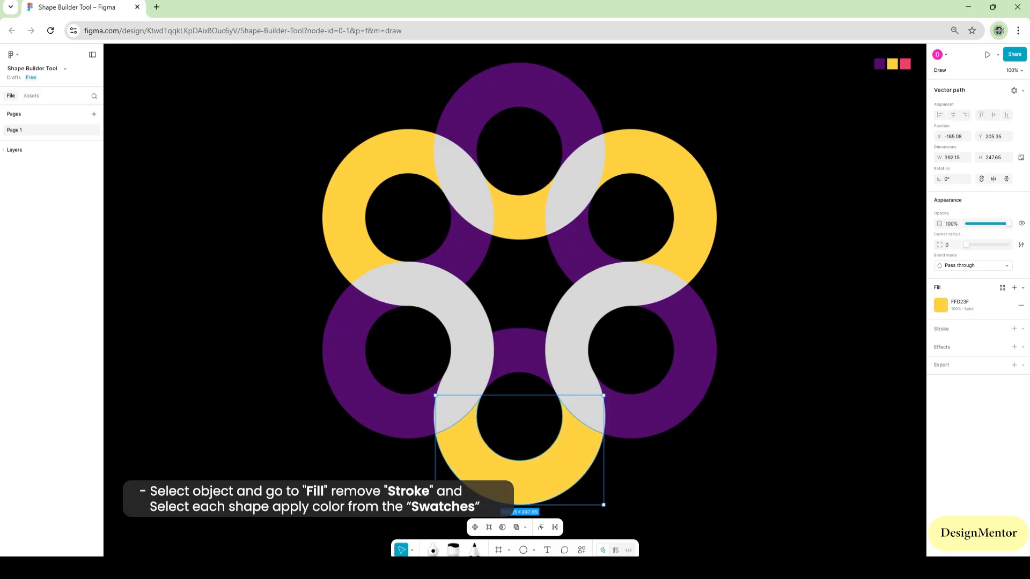
Fill the inner segments of the lower-right and lower-left rings with the yellow colour FFD23F
click(571, 327)
key(i)
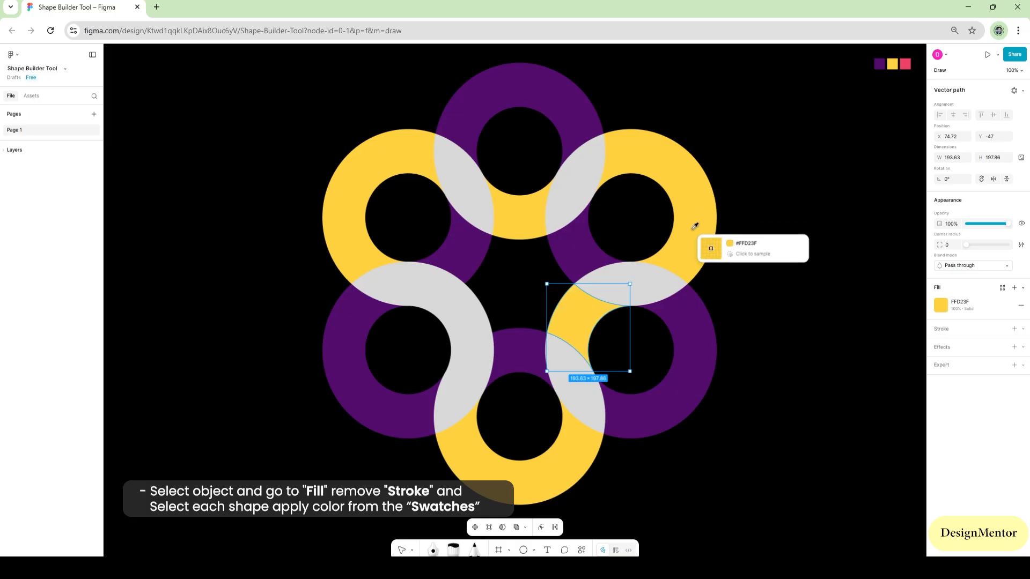
click(697, 224)
click(471, 322)
key(i)
click(522, 214)
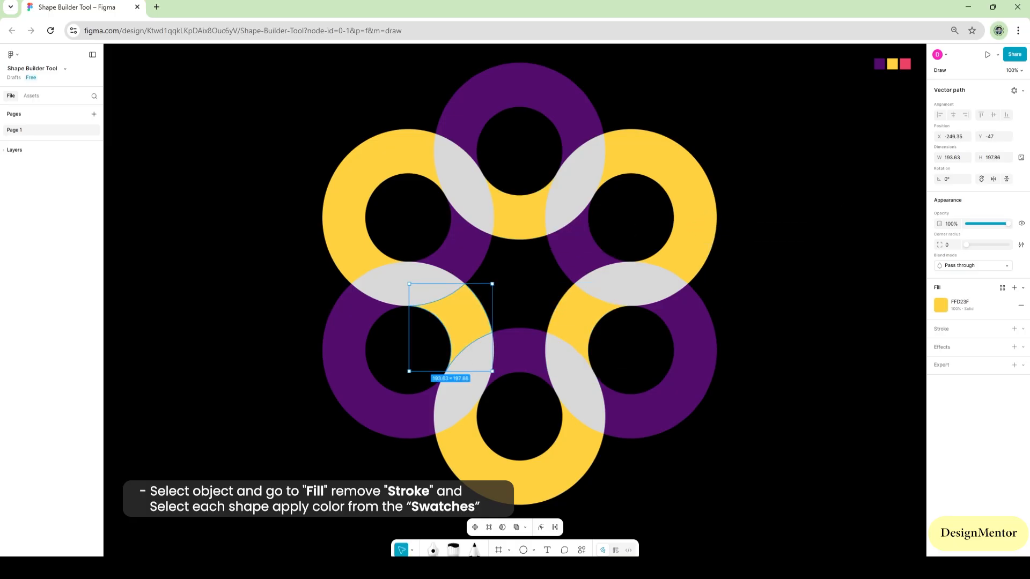
key(Escape)
Fill all six lens-shaped overlaps between neighbouring rings with the pinkish-red swatch colour EE4266
click(464, 186)
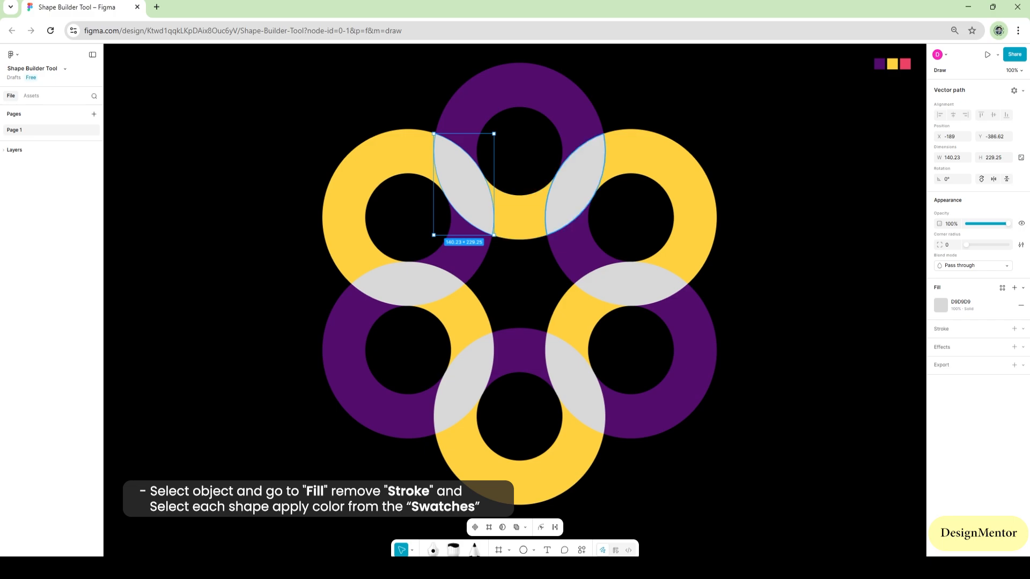
shift+click(576, 185)
shift+click(631, 284)
shift+click(575, 384)
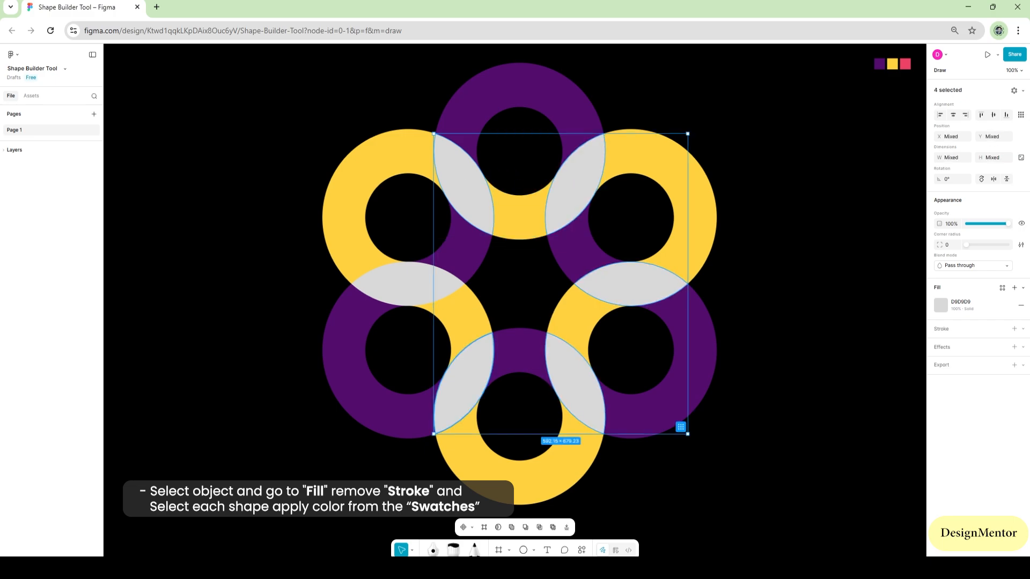
shift+click(464, 384)
shift+click(408, 285)
key(i)
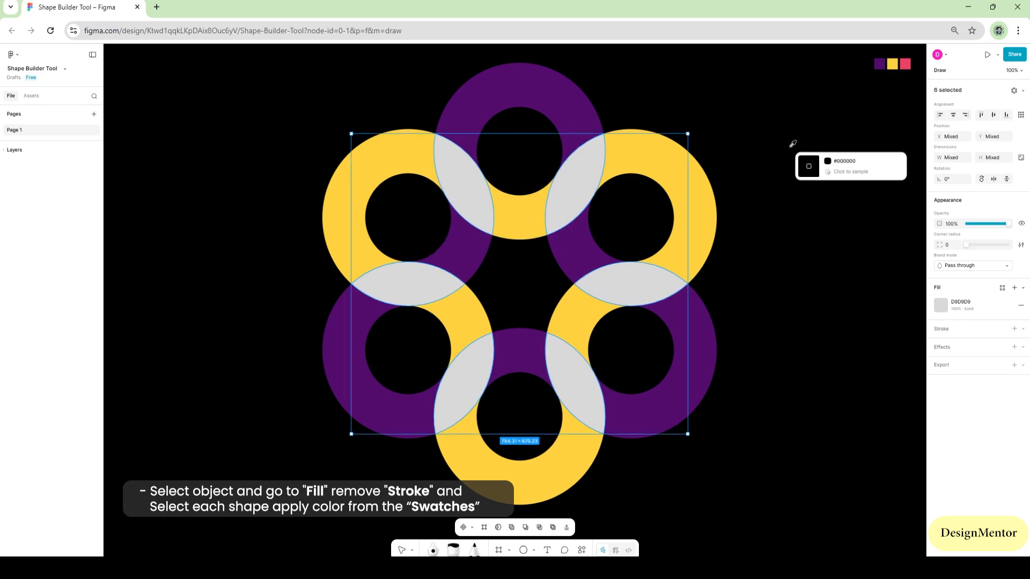
click(907, 64)
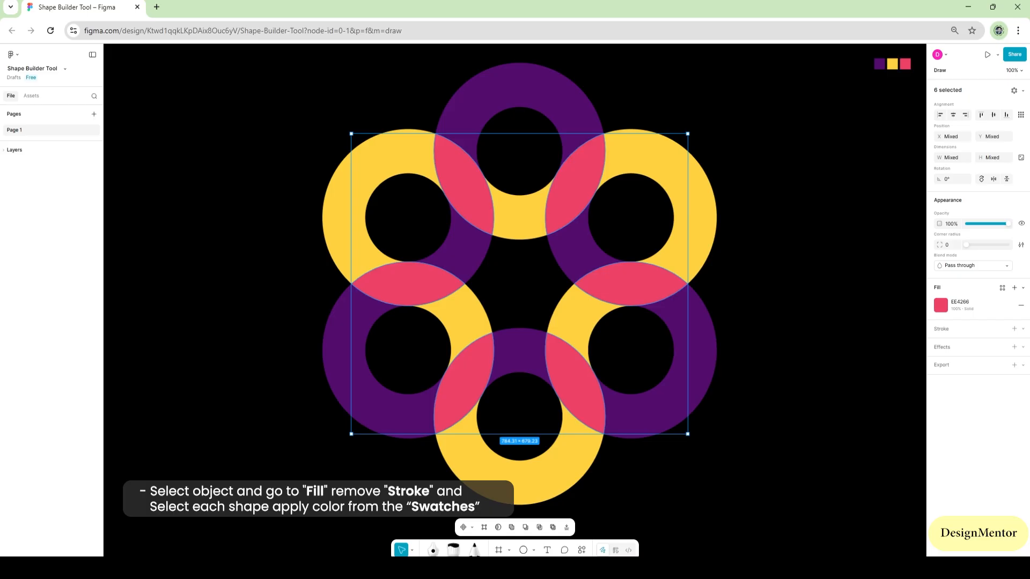
key(Escape)
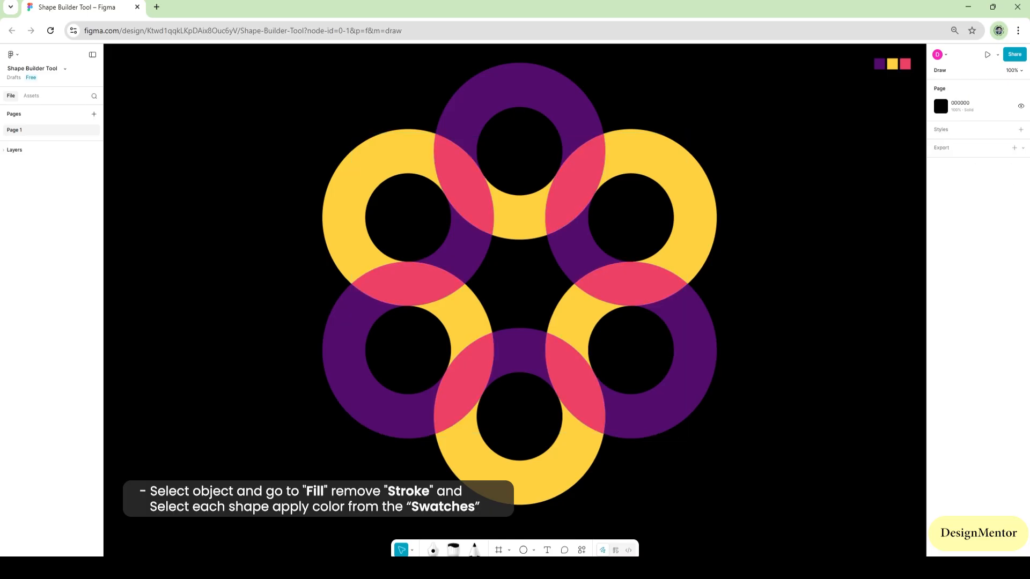